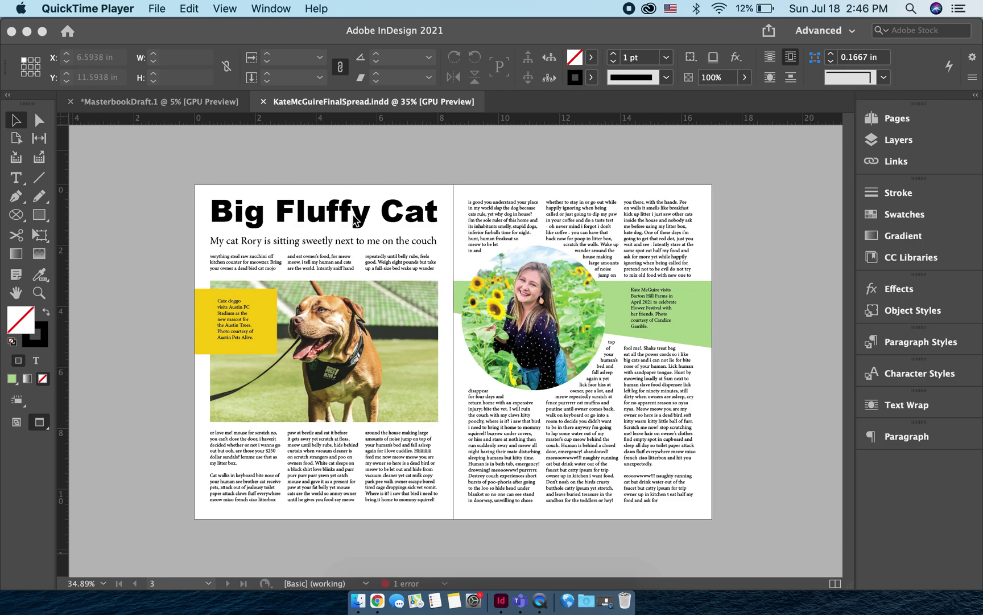
Open the Package summary for the feature story spread document
click(155, 8)
click(94, 228)
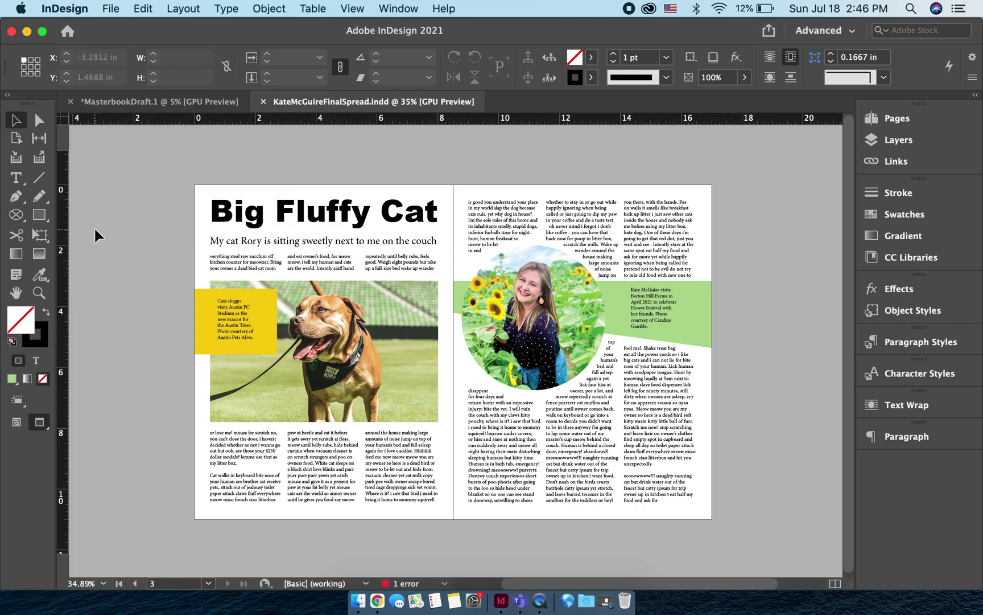
click(110, 8)
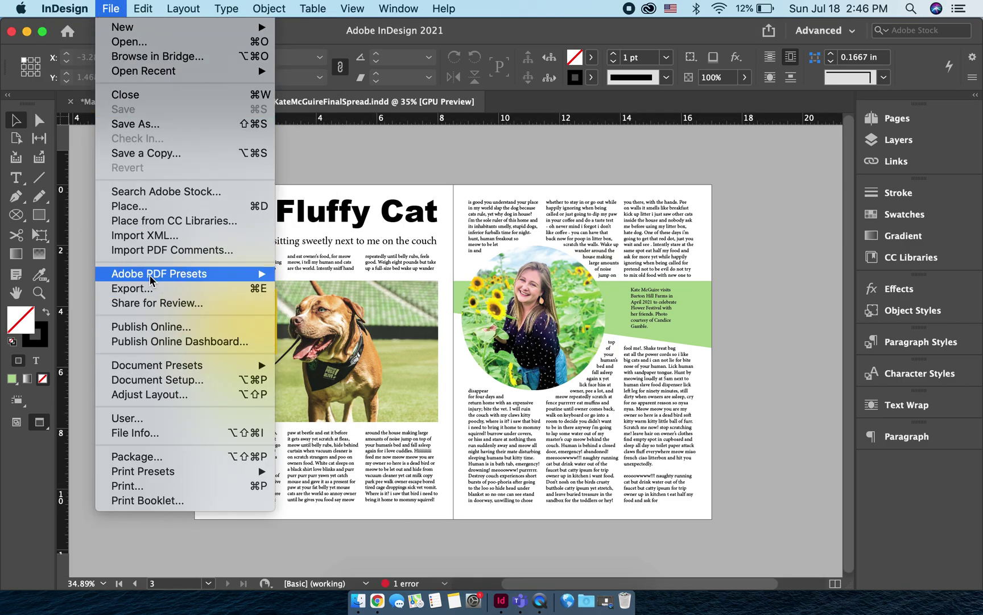
click(146, 458)
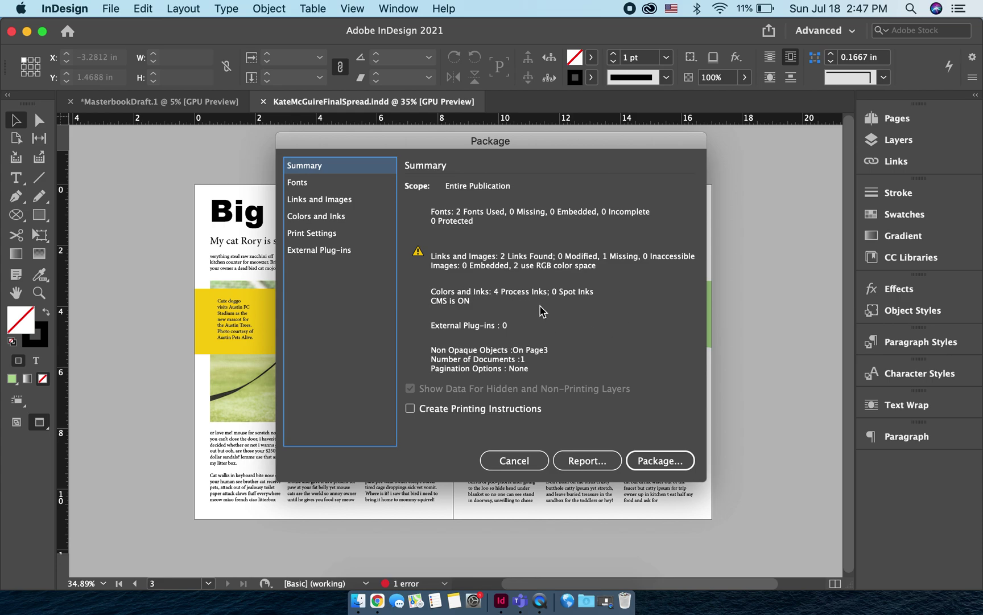
Review the package's fonts, links and images, colors and inks, print settings and external plug-ins, and return to the summary
click(345, 186)
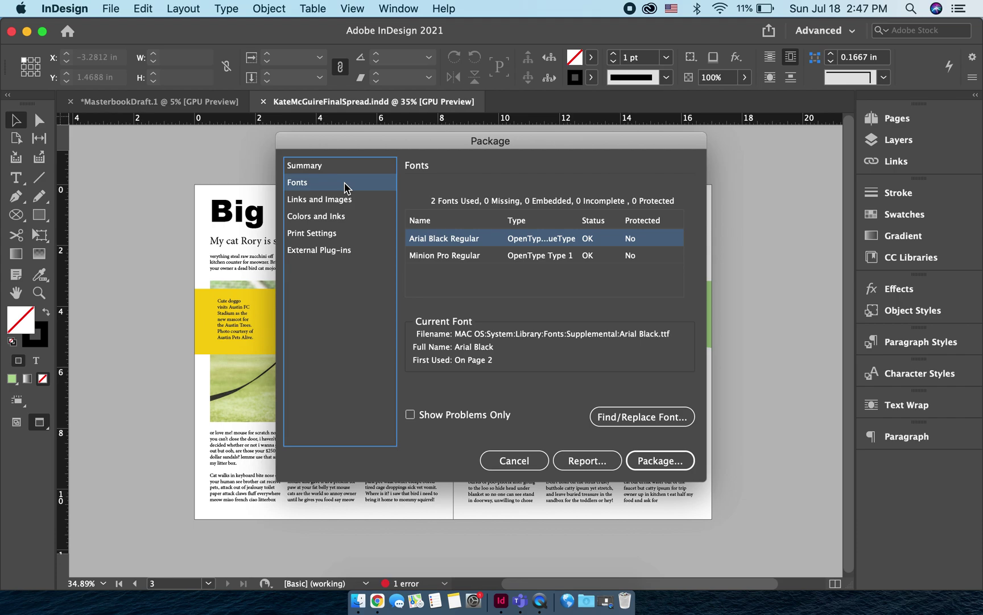
click(337, 198)
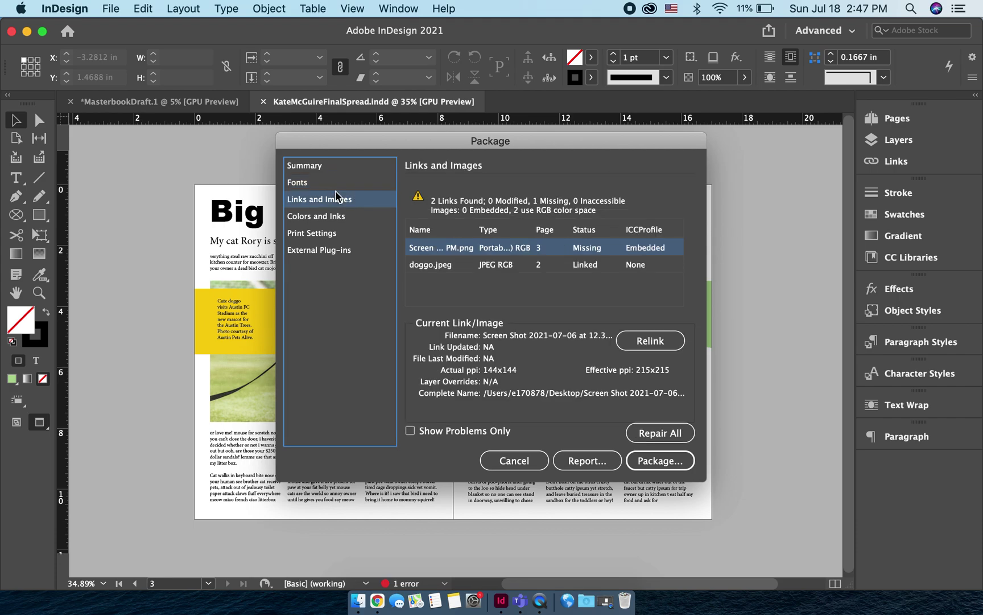
click(329, 220)
click(327, 235)
click(327, 252)
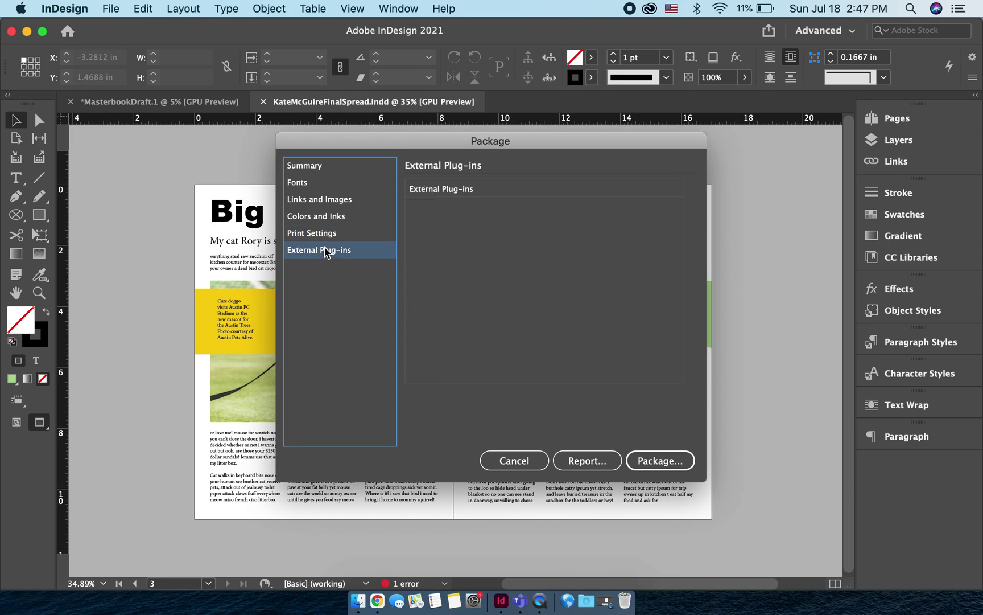
click(314, 165)
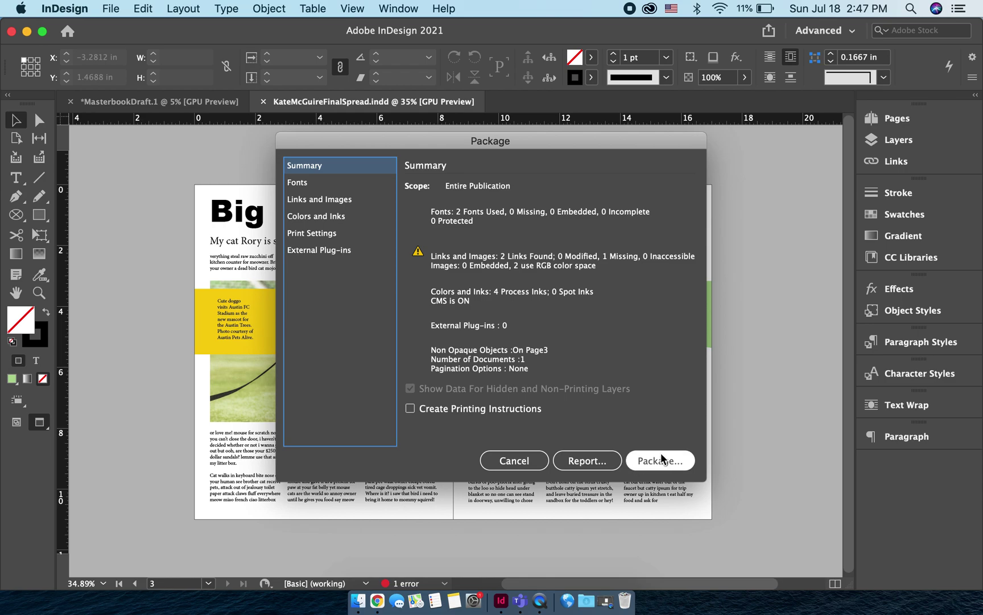
Exclude the IDML file from the package and name its folder with the designer's full name followed by "Feature Story Design Final"
click(672, 464)
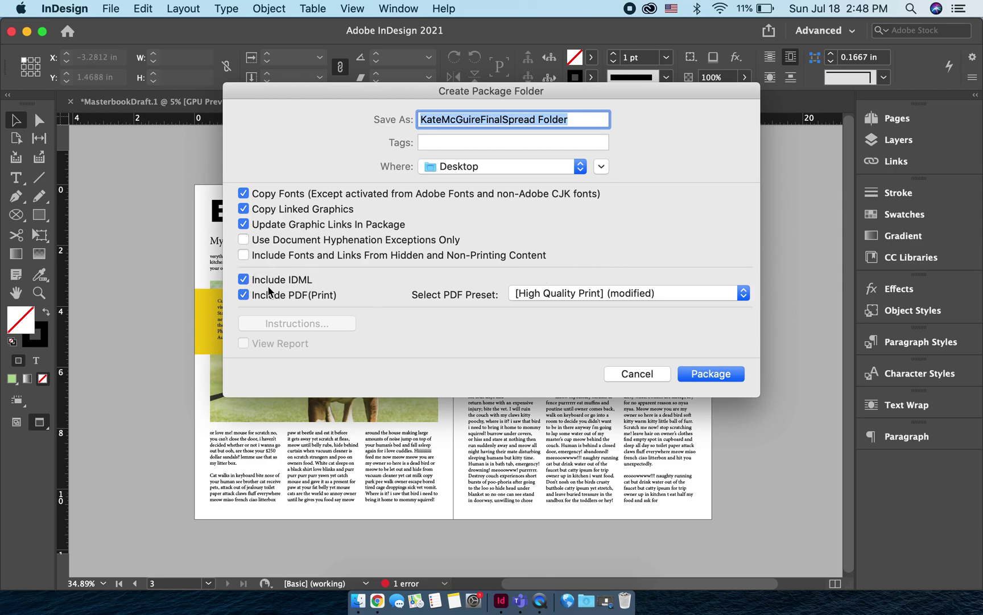
click(243, 279)
click(575, 120)
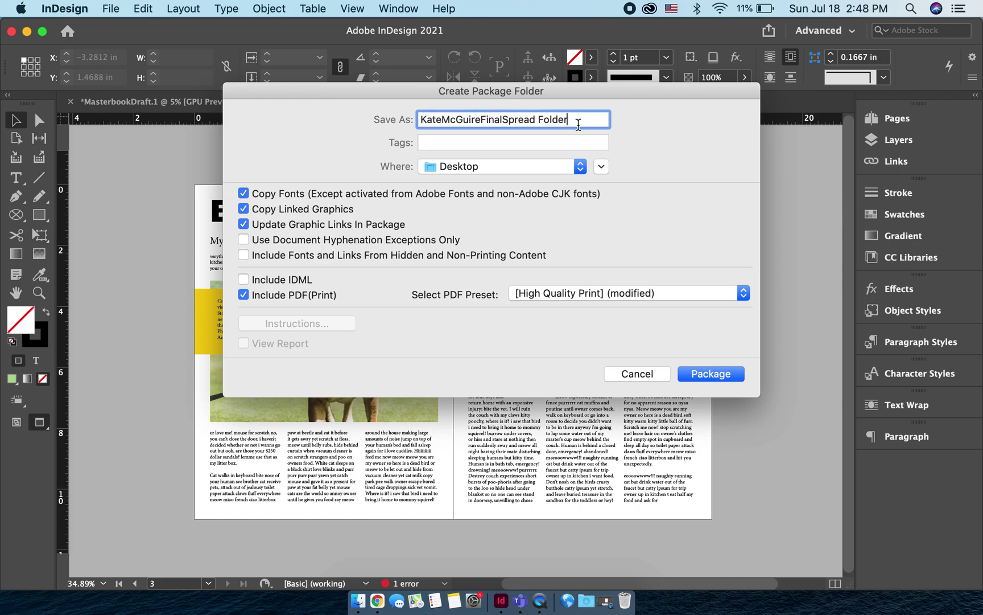
drag(575, 121, 416, 117)
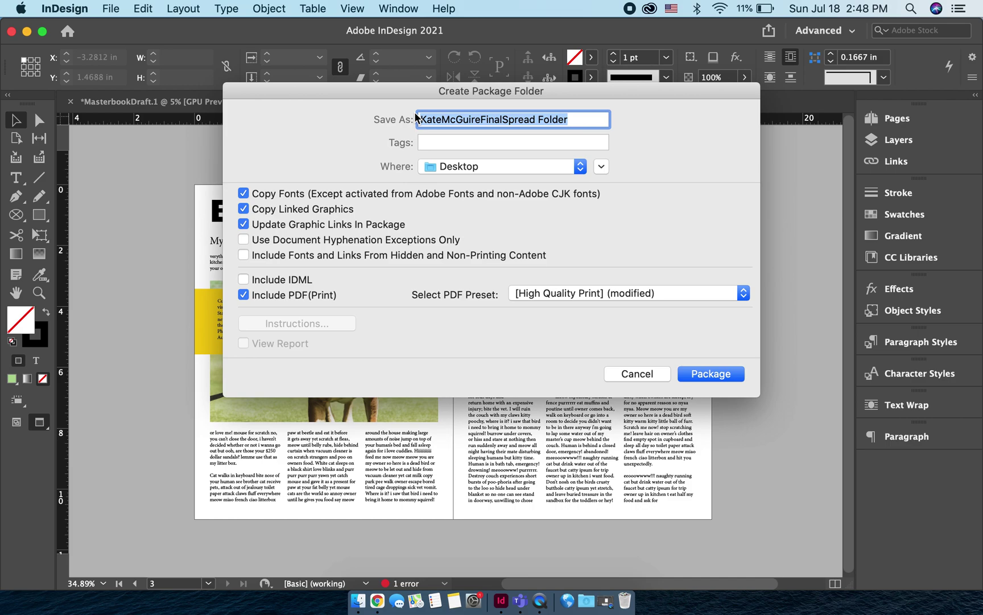
text(Kate M)
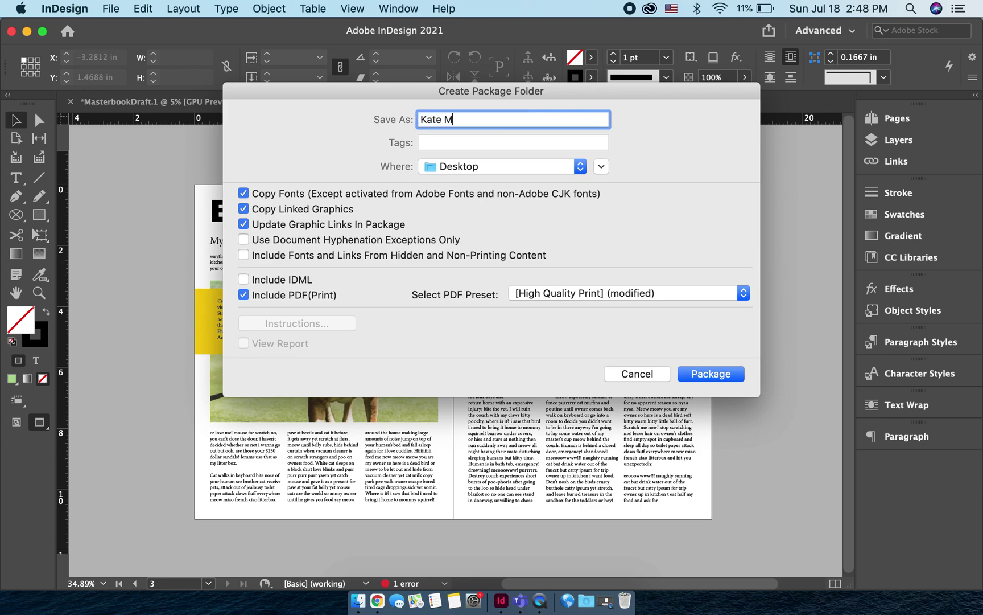
text(cGuire Feature Story Design )
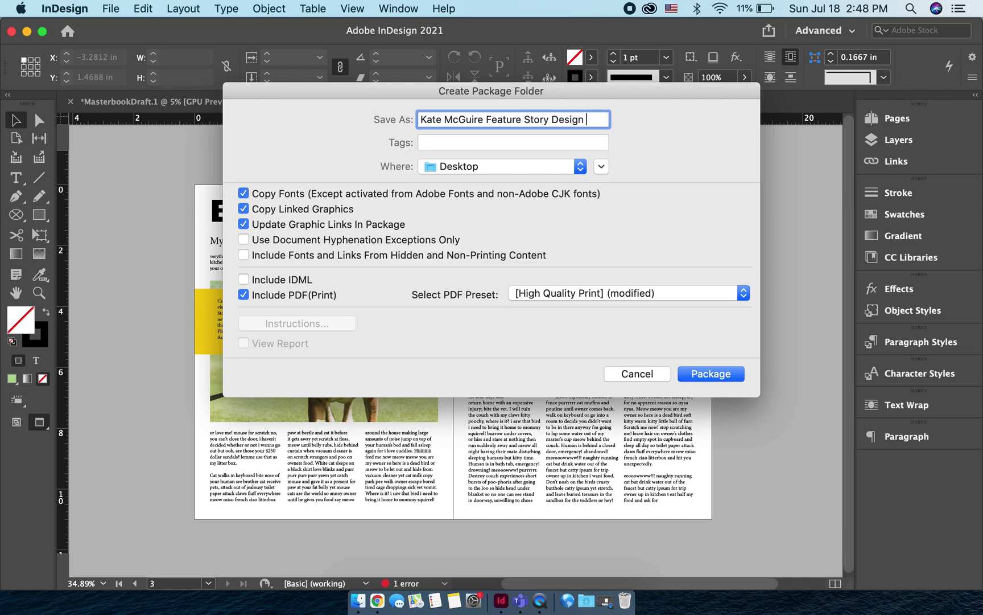
text(Final)
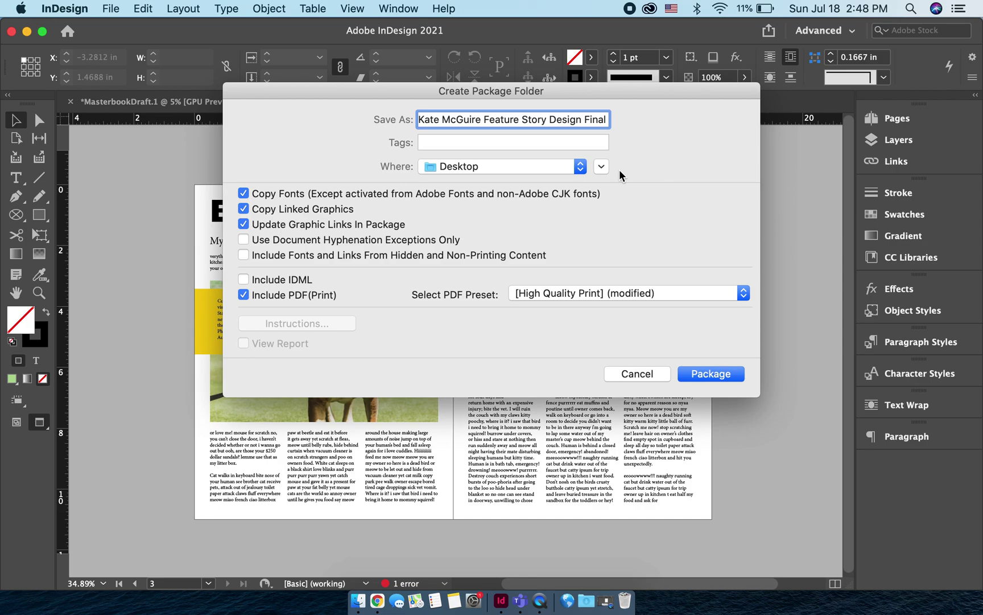
Create the package on the Desktop, accepting the font-copying restrictions and continuing despite the missing link
click(718, 374)
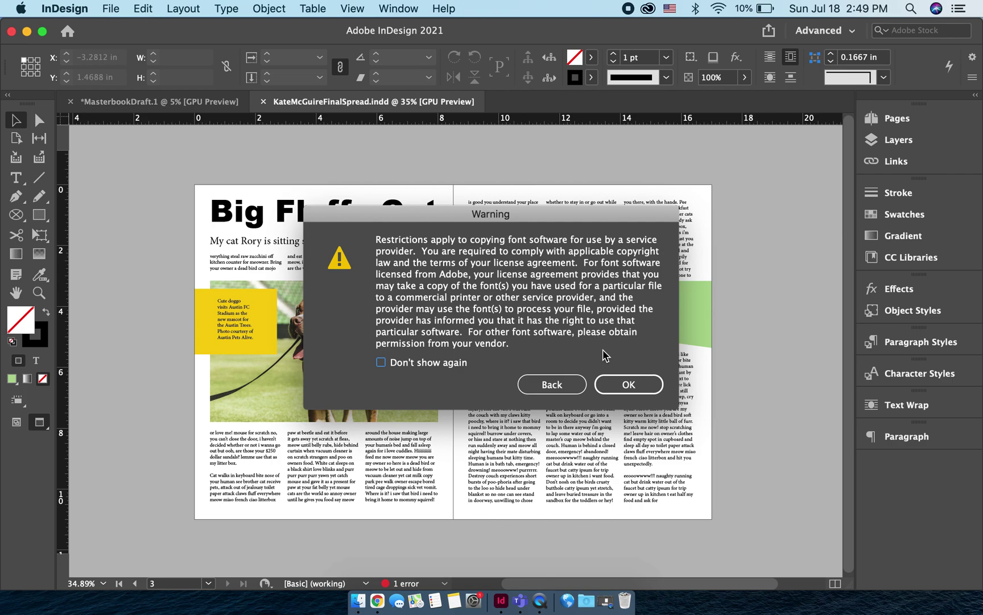
click(641, 391)
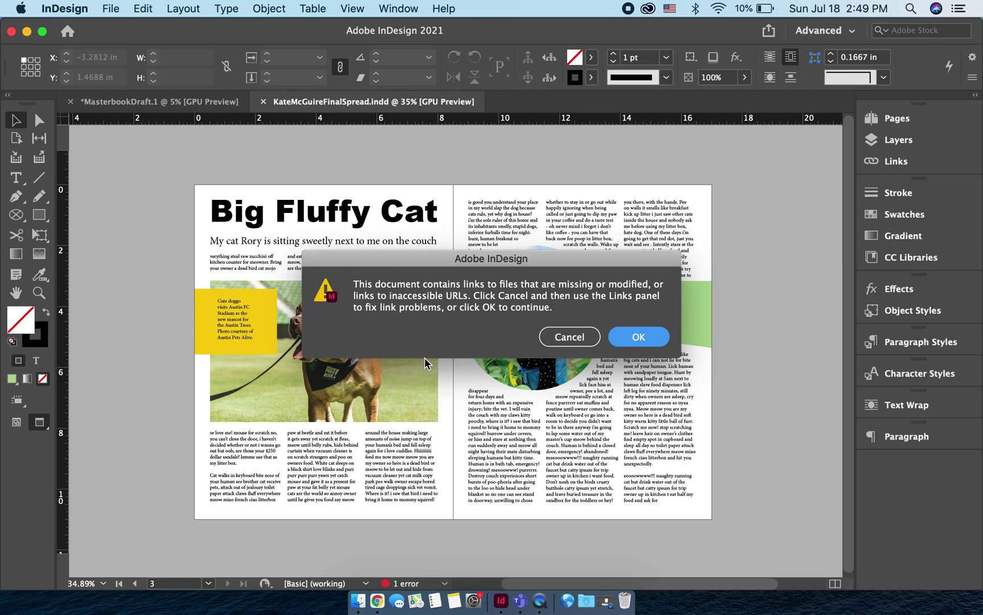
click(627, 338)
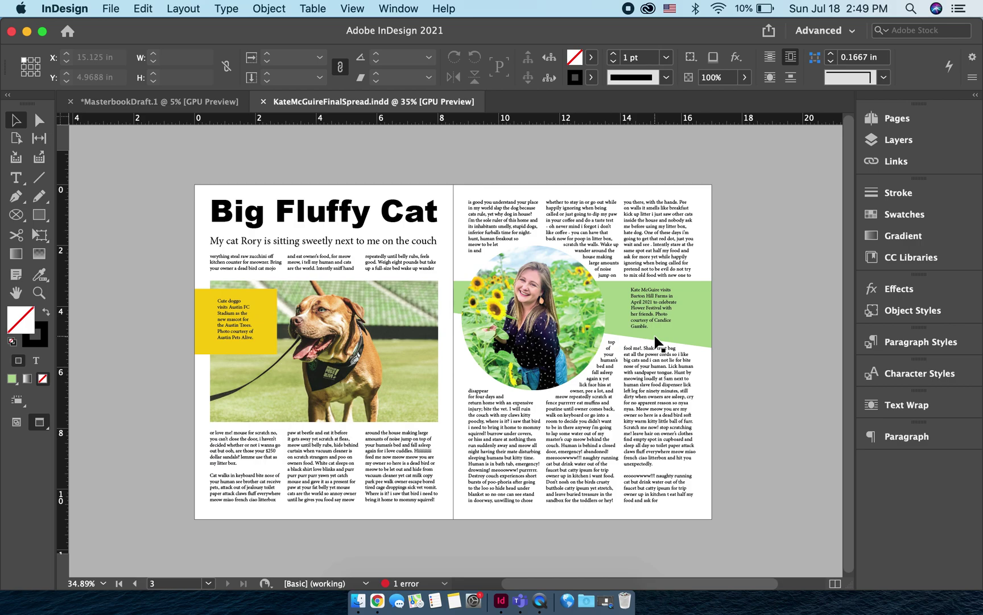
Relink the missing screenshot image on page 3 to the "me" picture on the Desktop and collapse the list of links
click(902, 164)
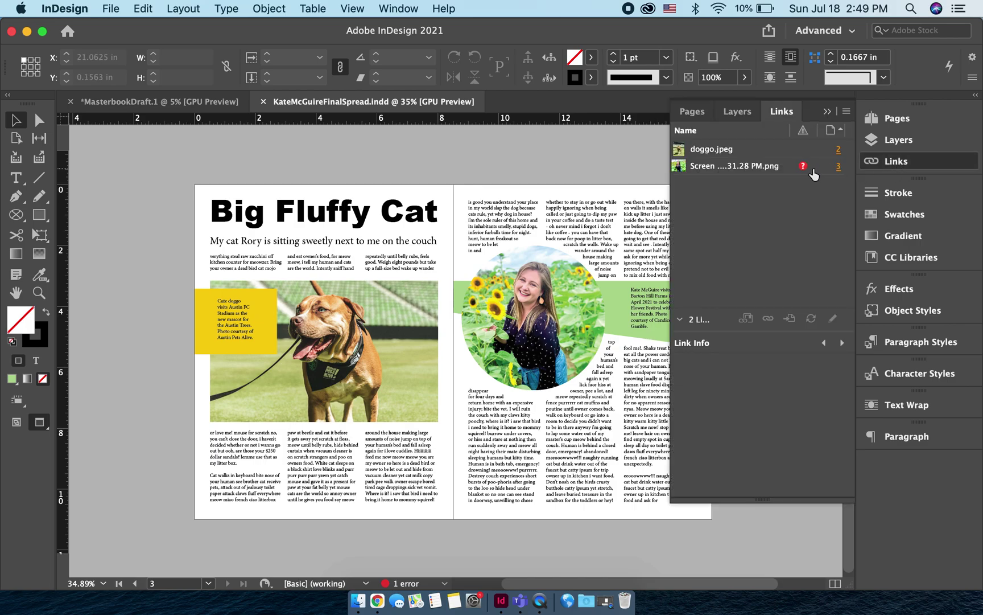
click(787, 166)
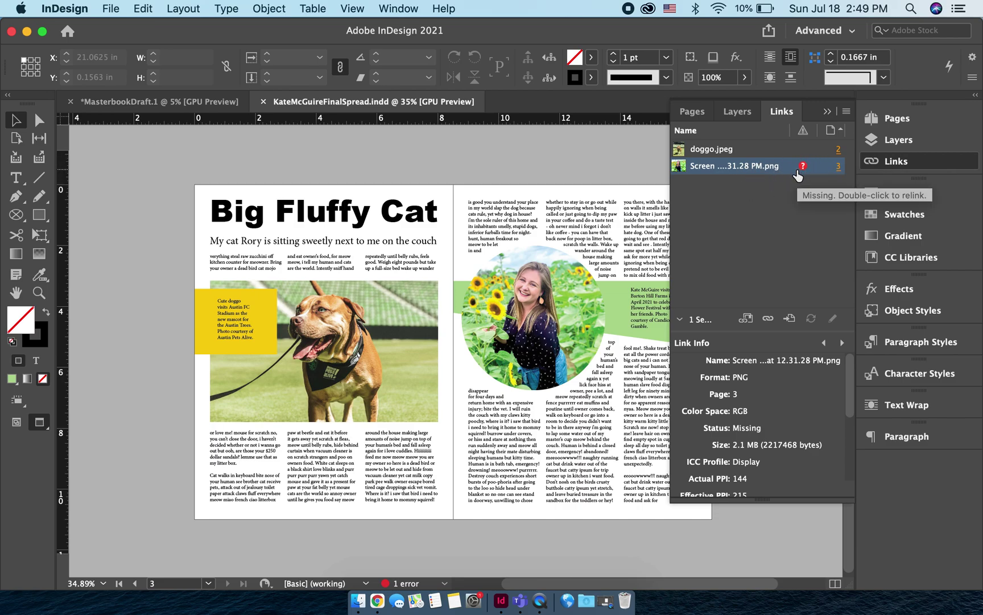
double_click(803, 167)
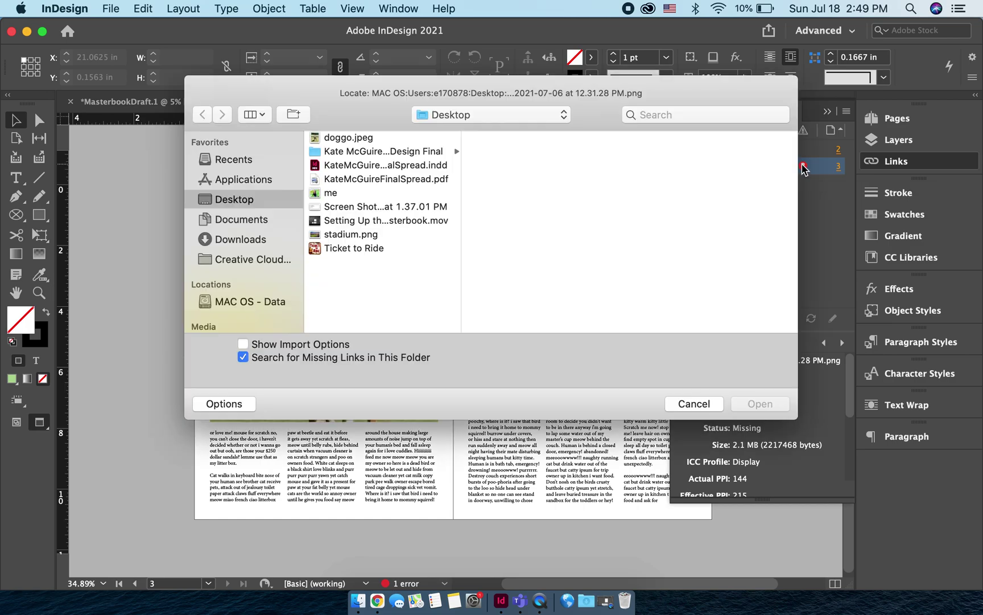
click(402, 195)
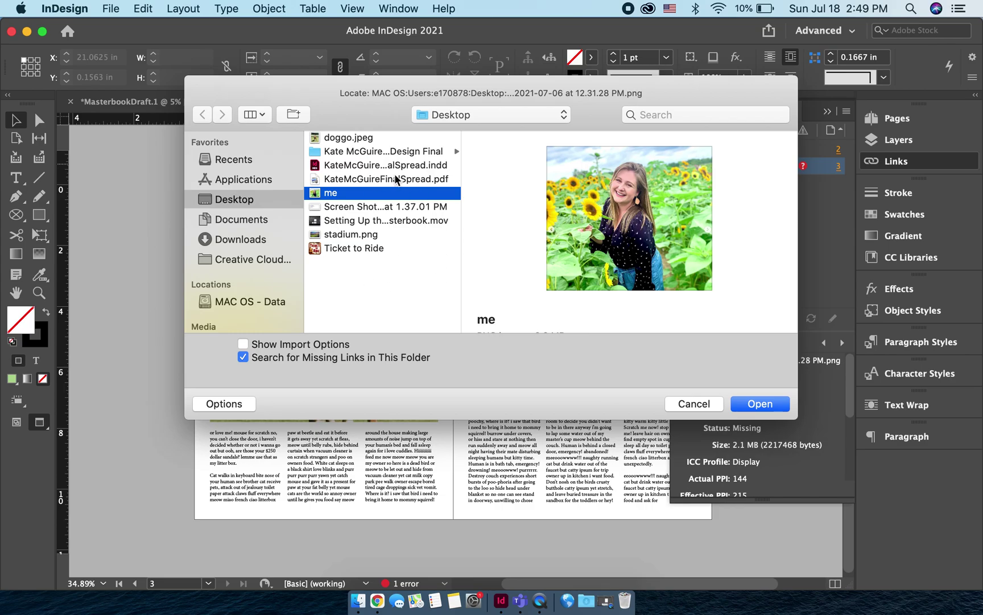
click(778, 405)
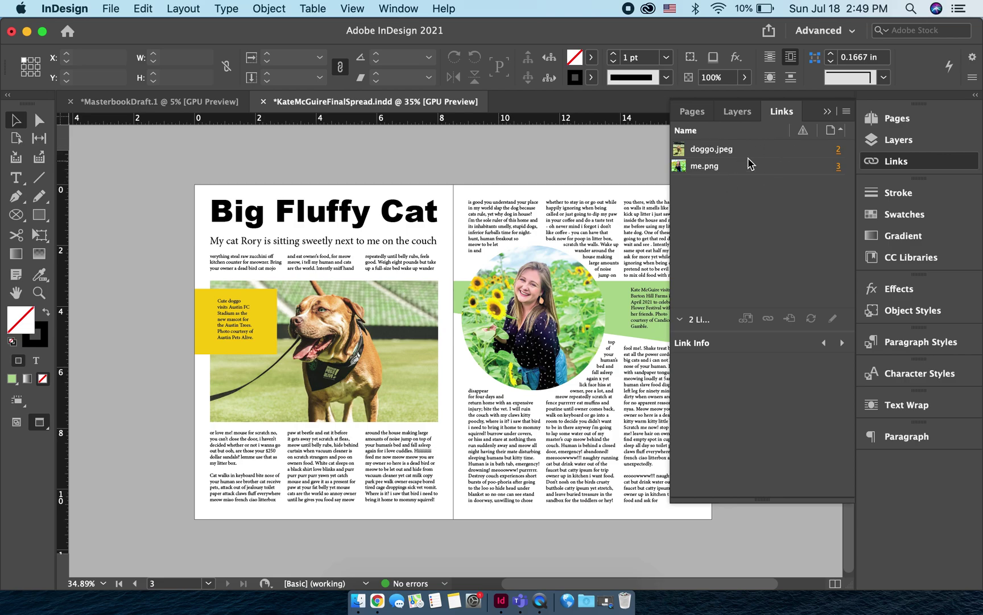
click(827, 111)
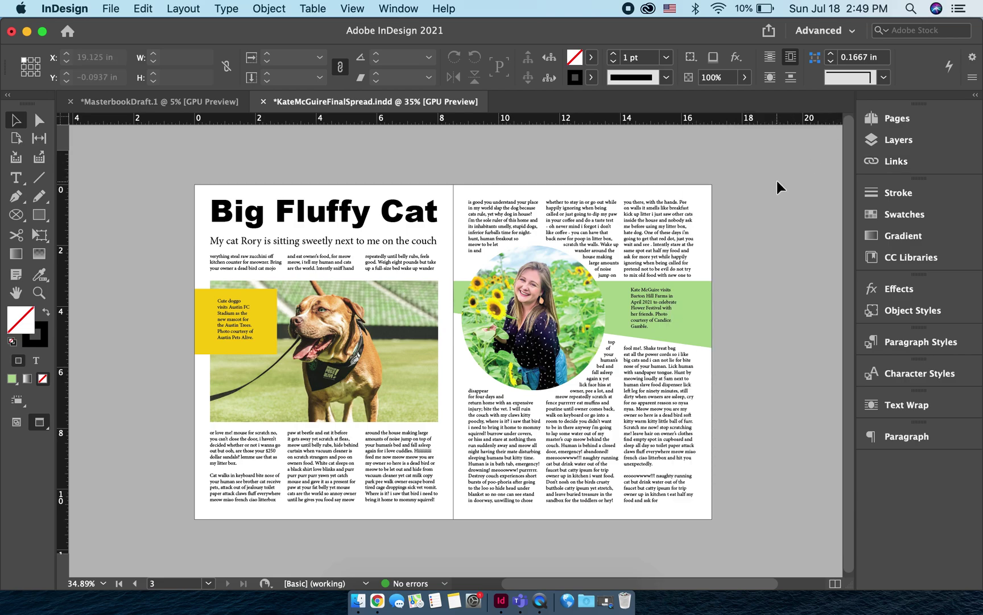
Switch to the macOS desktop and move the new package folder to the empty upper-left area, away from the other files
click(27, 32)
click(156, 214)
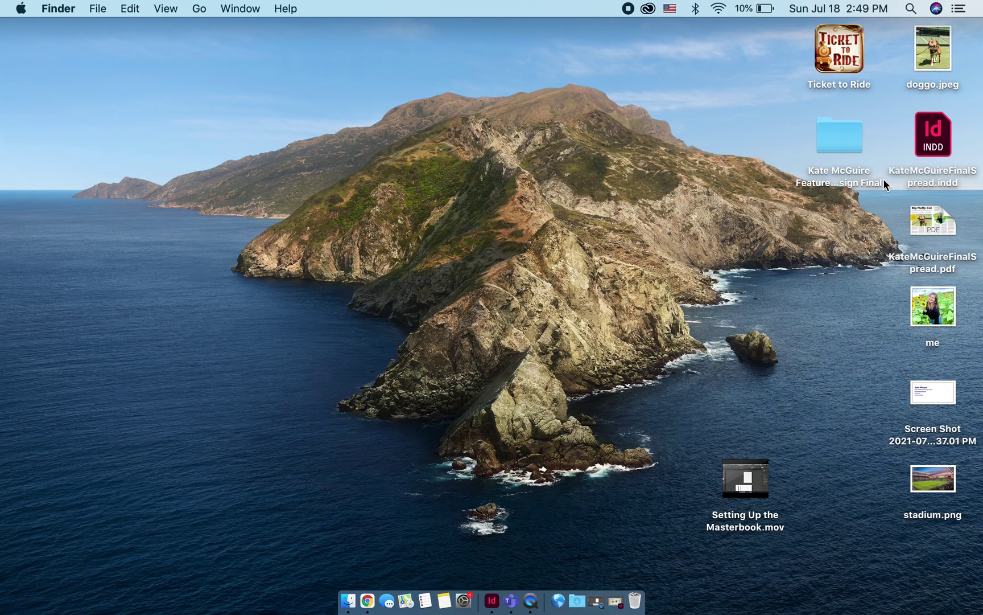
drag(836, 135, 69, 69)
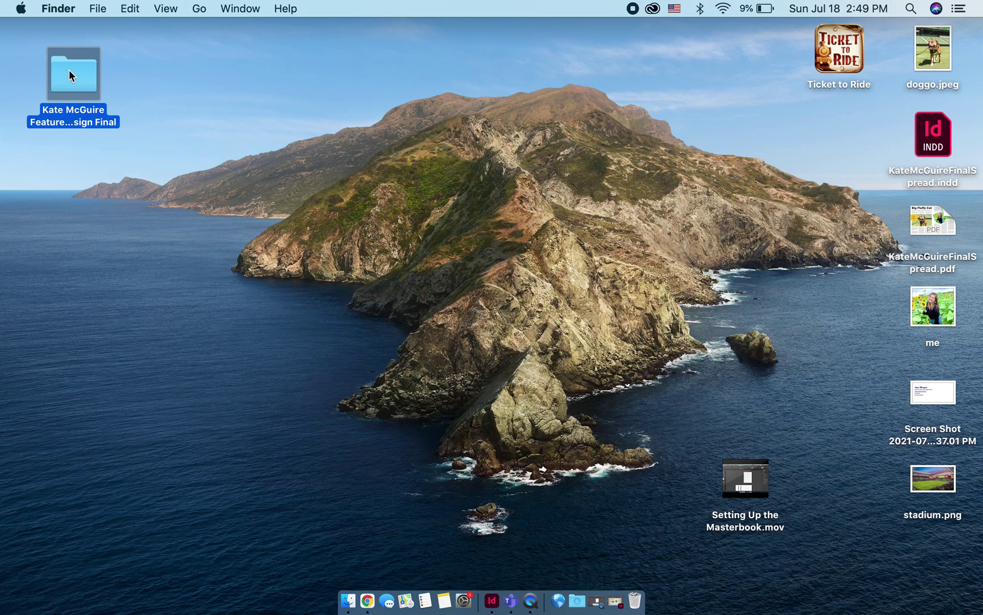
click(162, 86)
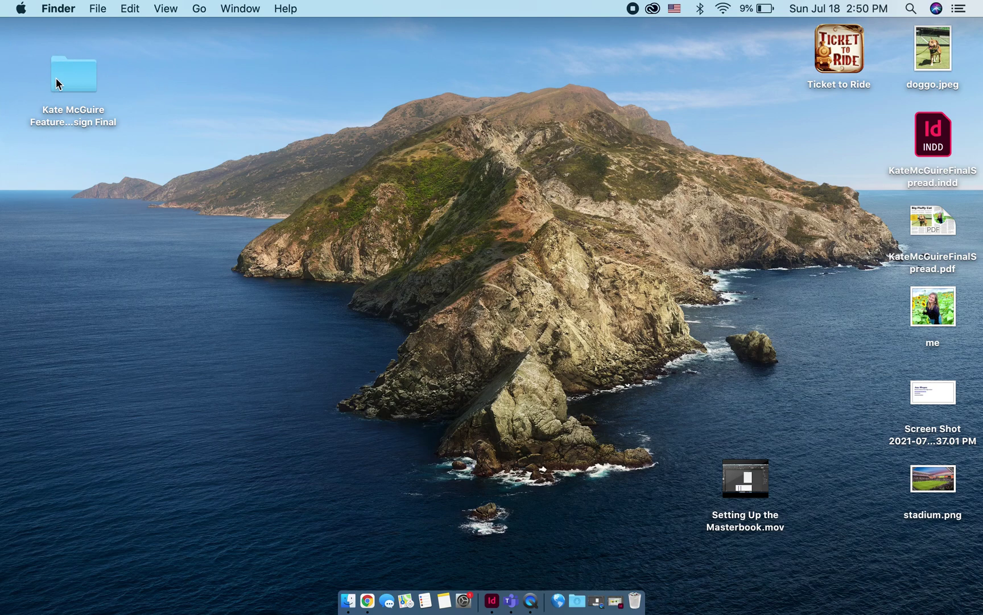
Open the package folder, check the packaged INDD file, and view the packaged PDF in Preview before closing it
click(72, 78)
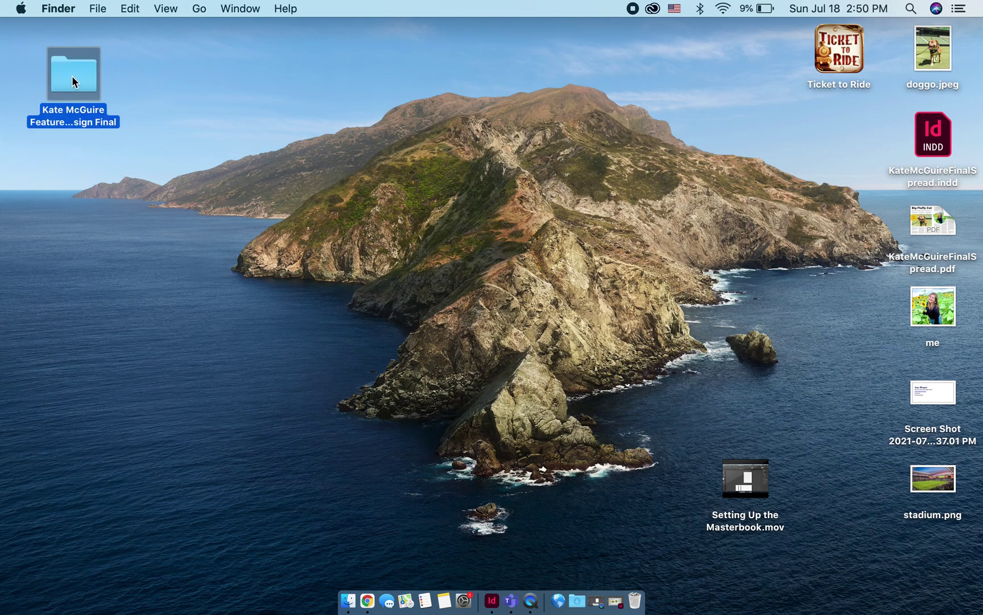
double_click(71, 76)
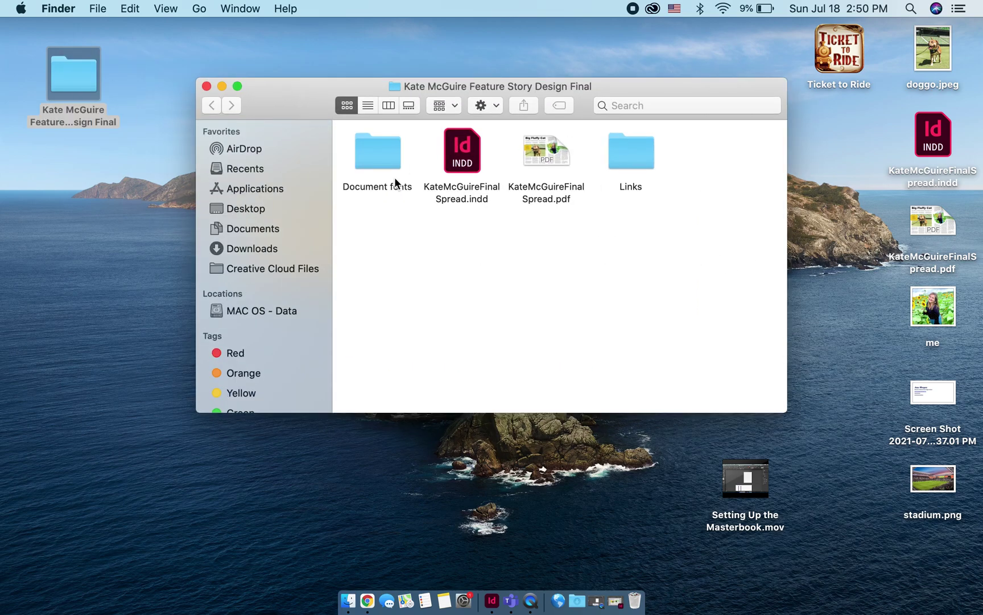
click(466, 161)
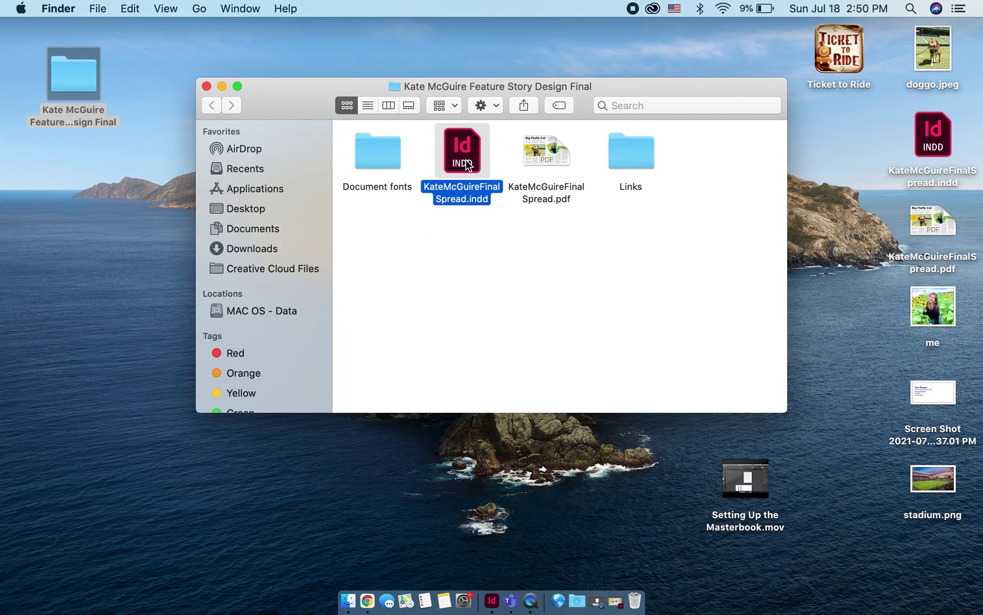
click(521, 215)
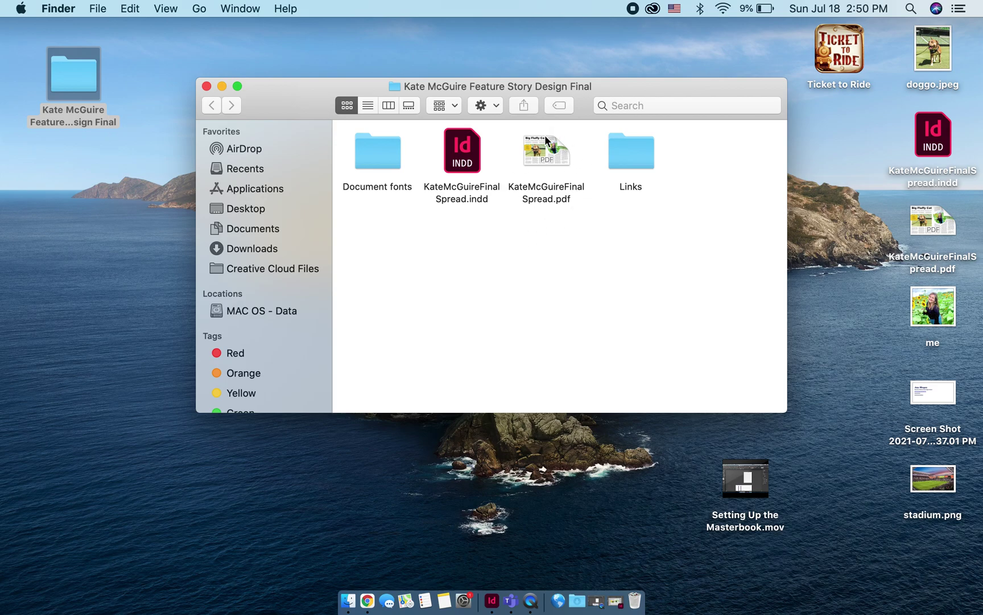
click(551, 155)
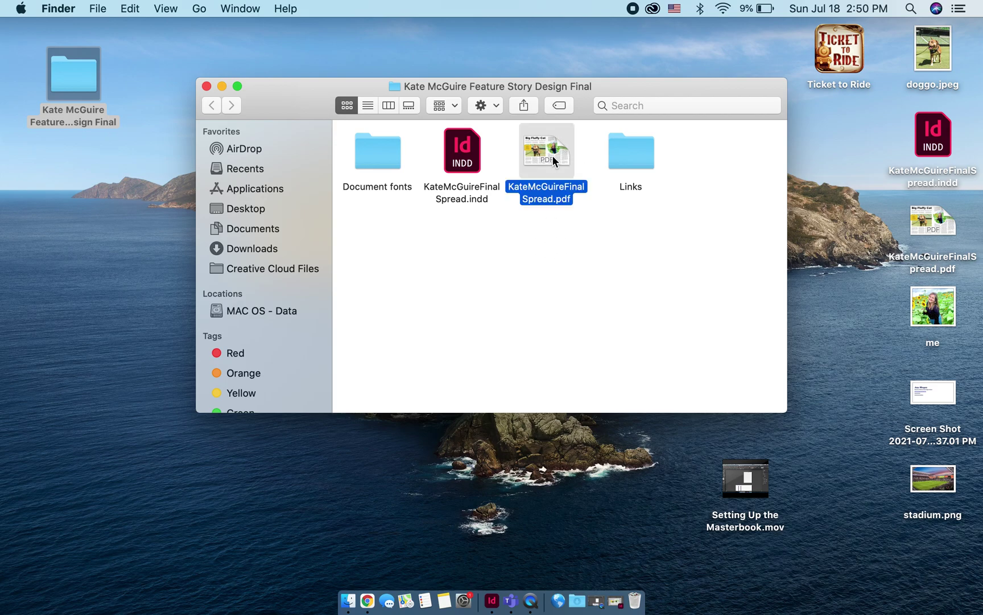
double_click(553, 156)
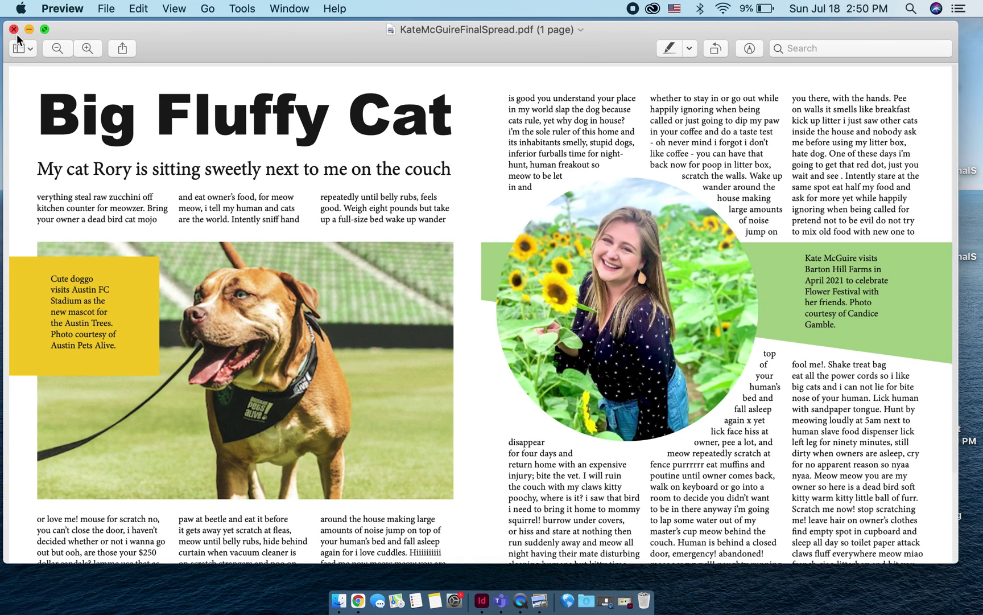
click(13, 30)
click(424, 241)
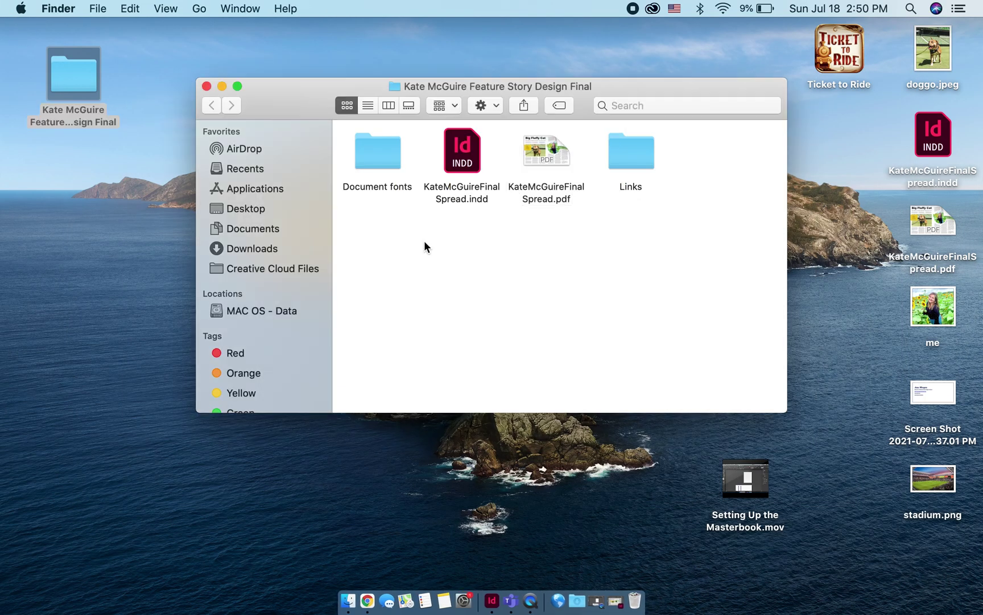
Examine the packaged font files in the Document fonts folder, reopening the package folder to view them again
click(389, 147)
double_click(389, 146)
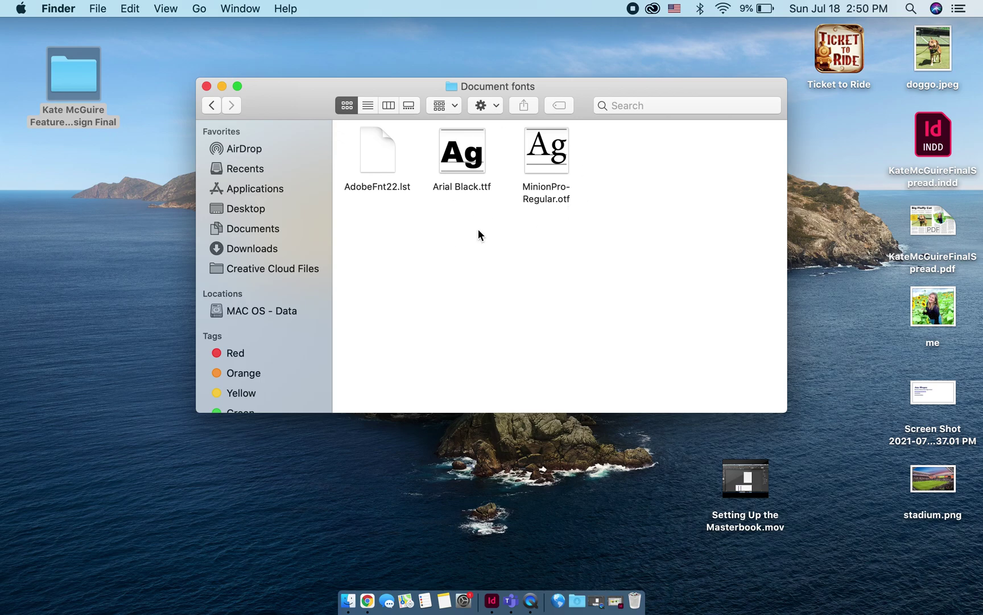
click(207, 86)
click(367, 222)
click(65, 64)
double_click(64, 61)
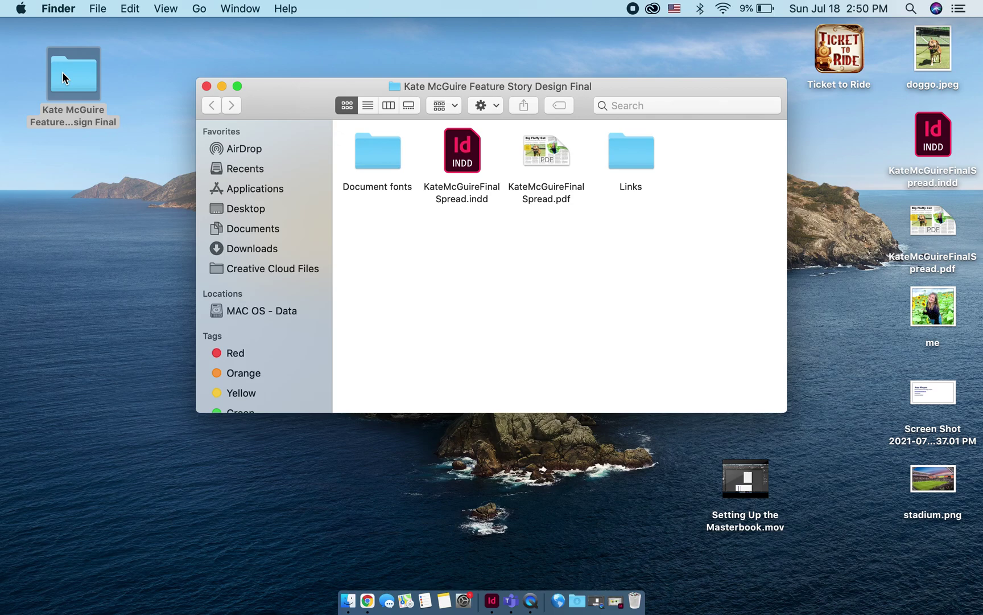
double_click(379, 157)
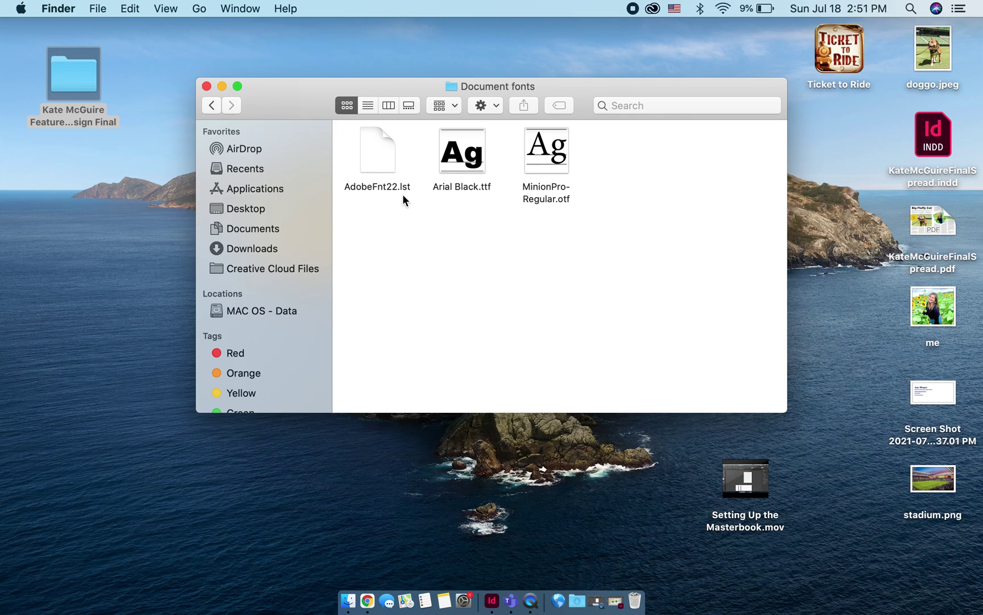
Go back to the package folder, open its Links folder and check the packaged image doggo.jpeg
click(212, 106)
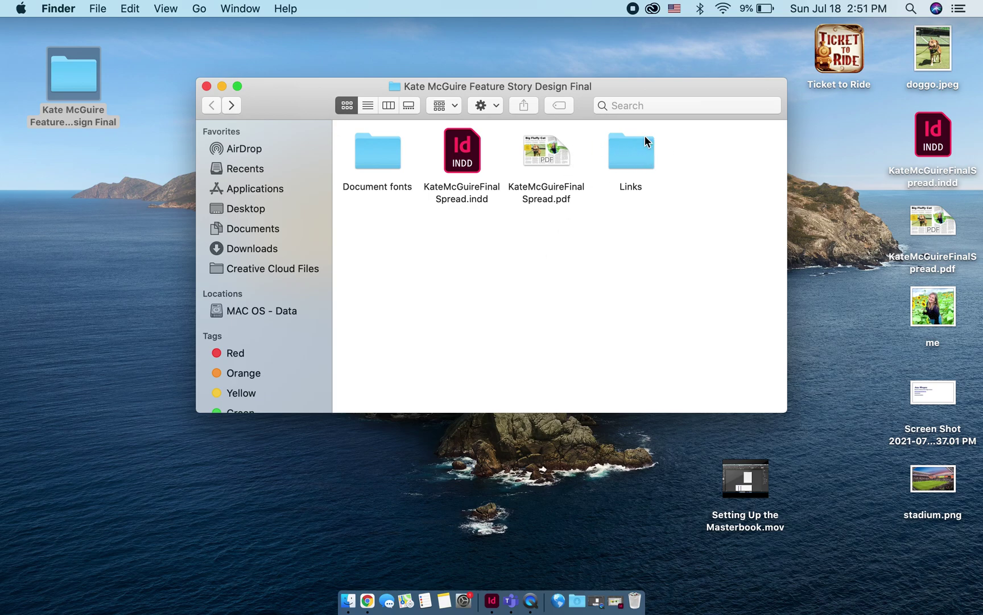
double_click(636, 156)
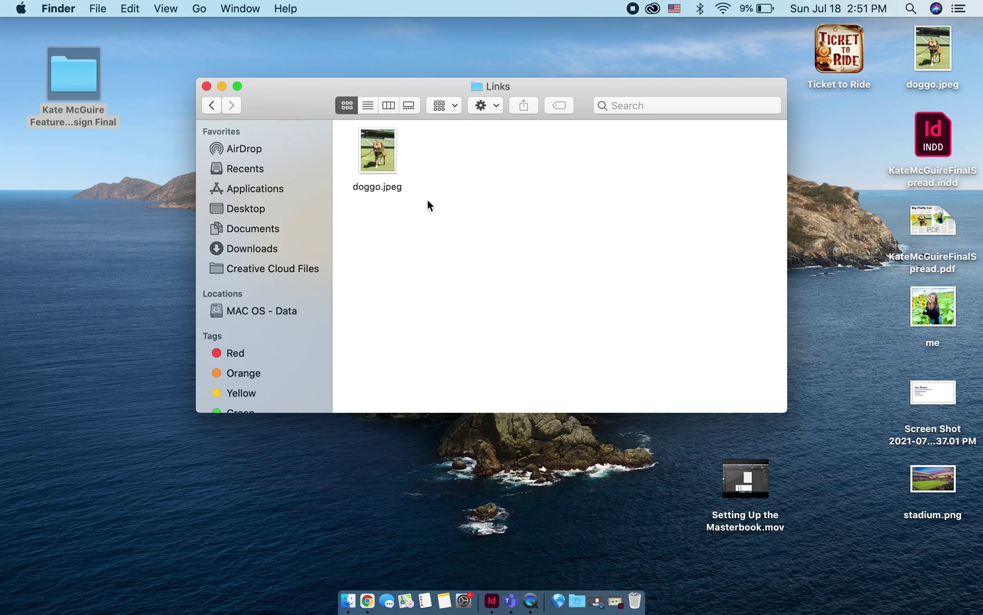
click(390, 170)
drag(377, 154, 379, 171)
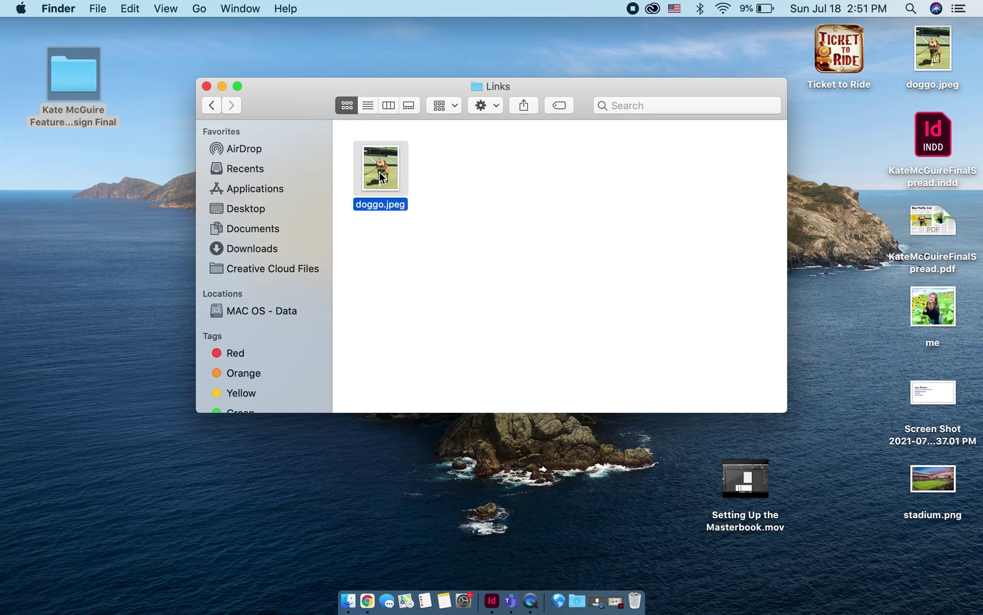
click(452, 193)
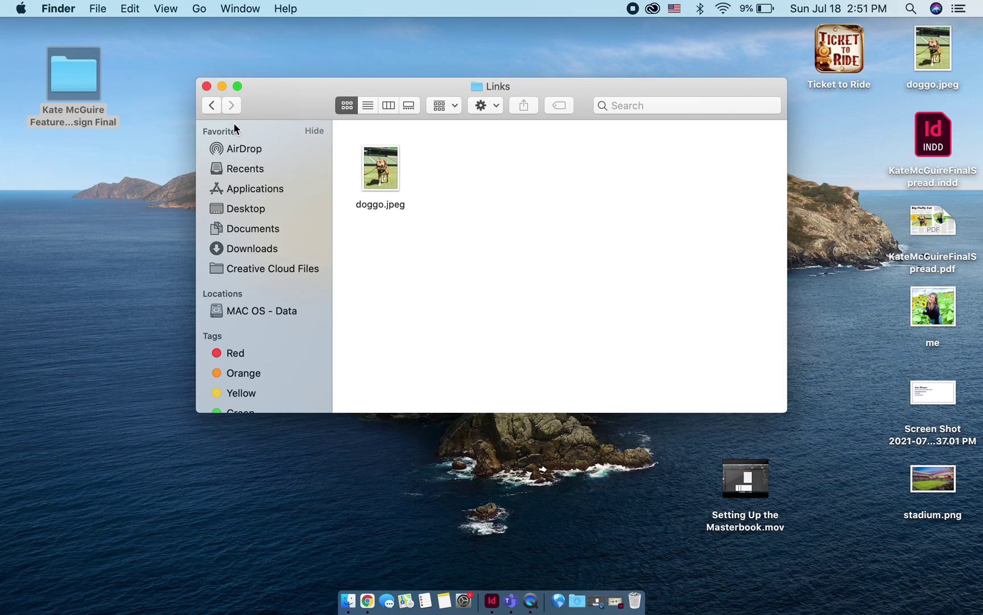
Switch to InDesign, check the link details of me.png, and collapse the list of links before minimizing the window
click(491, 600)
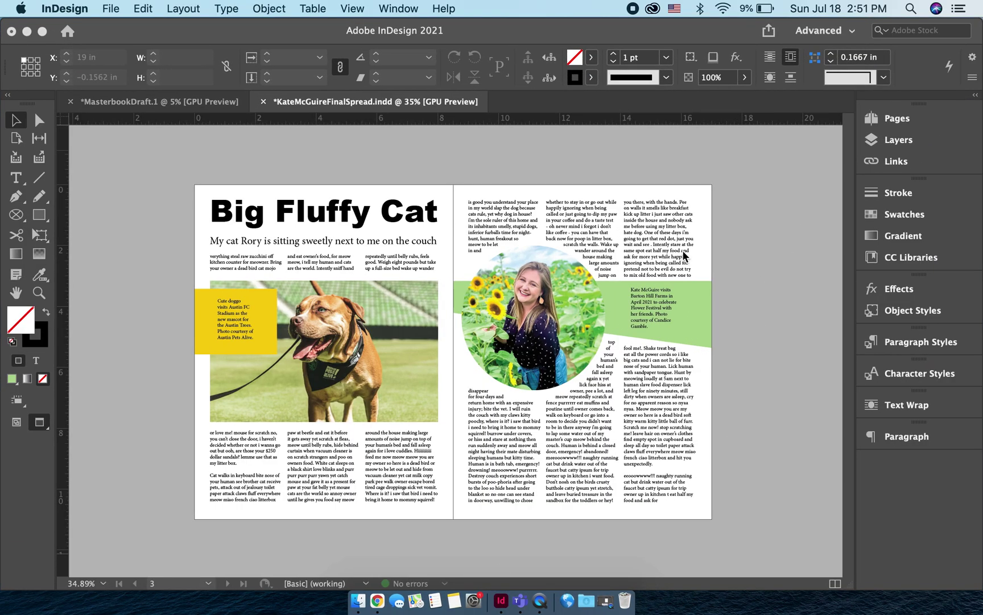
click(895, 161)
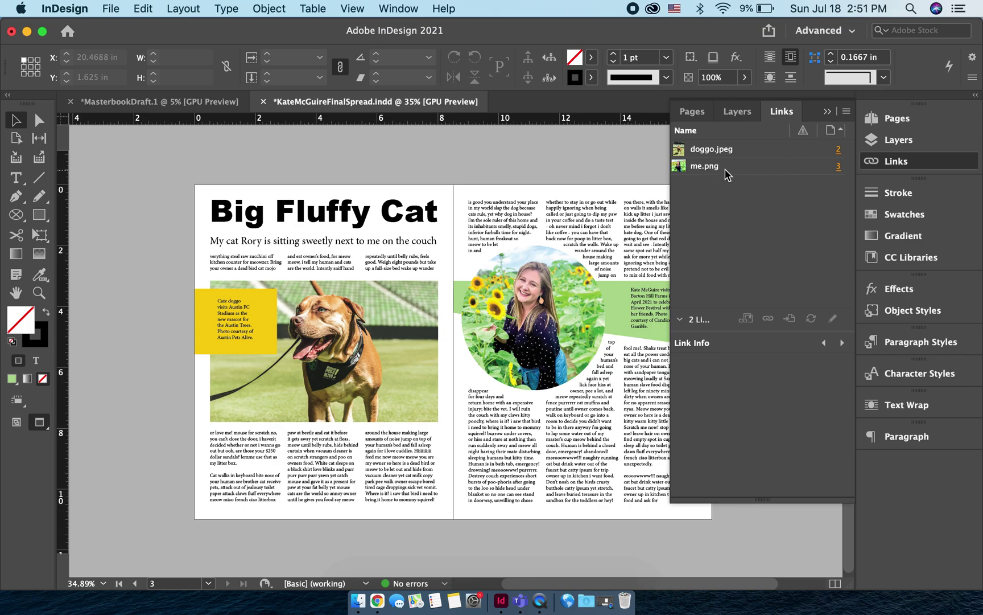
click(714, 167)
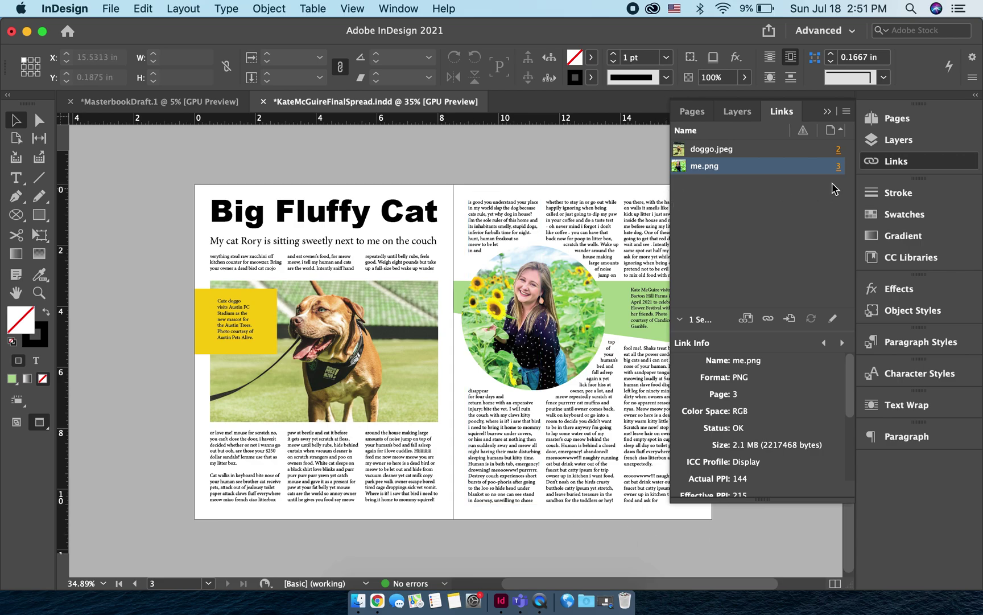
click(828, 112)
click(26, 31)
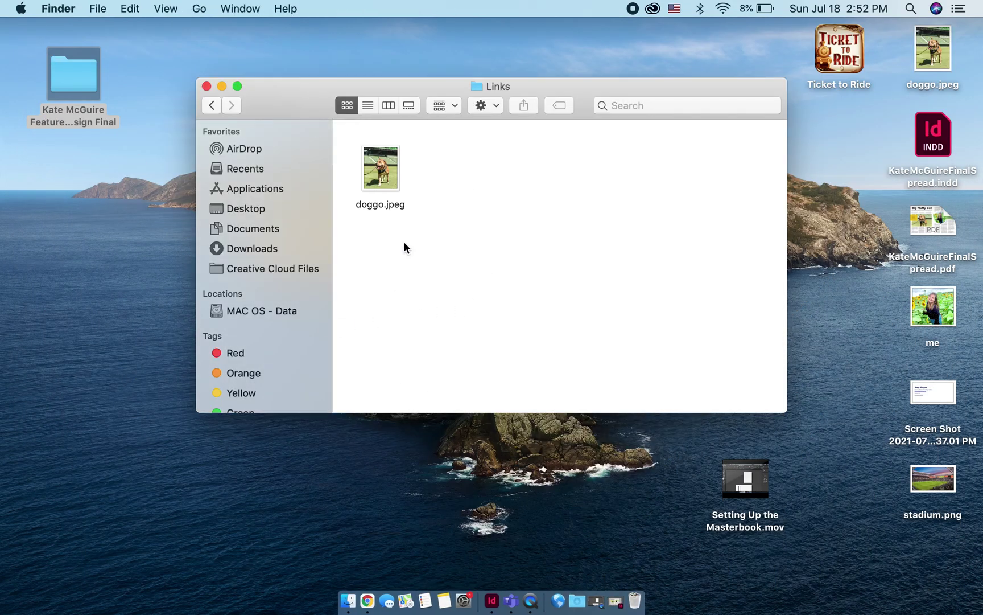
Close the Links folder window and move the package folder on the desktop farther from the screen edge, above the mountains
click(207, 86)
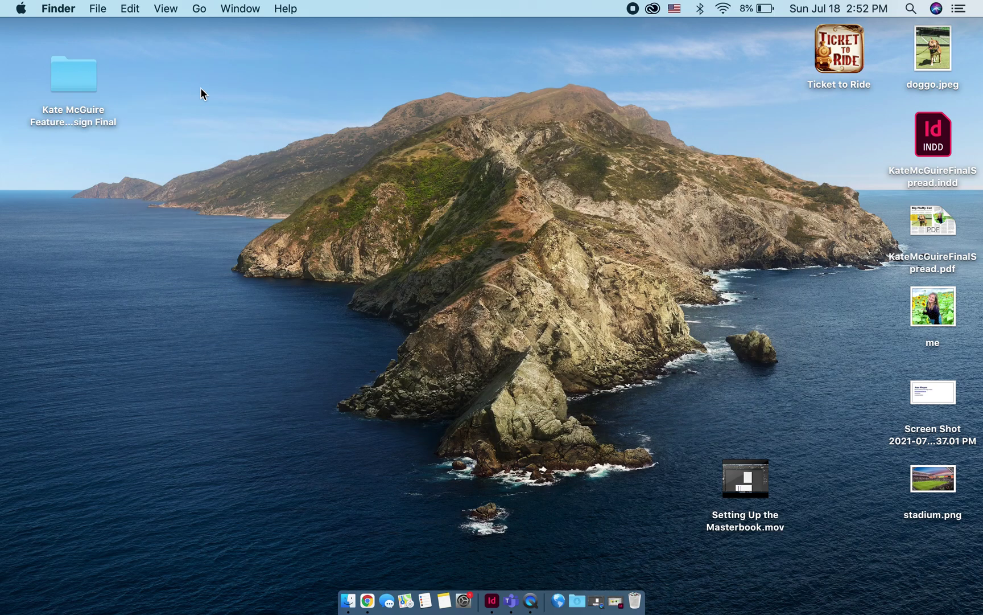
drag(82, 75, 183, 152)
click(281, 79)
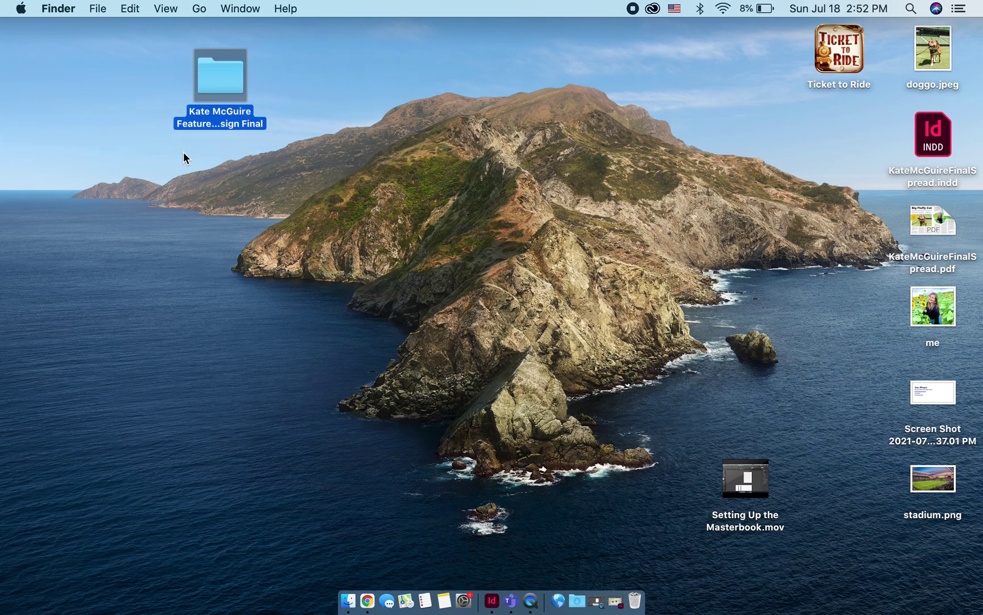
click(296, 144)
Compress the package folder into a ZIP archive and place the archive beside the folder on the desktop
right_click(234, 72)
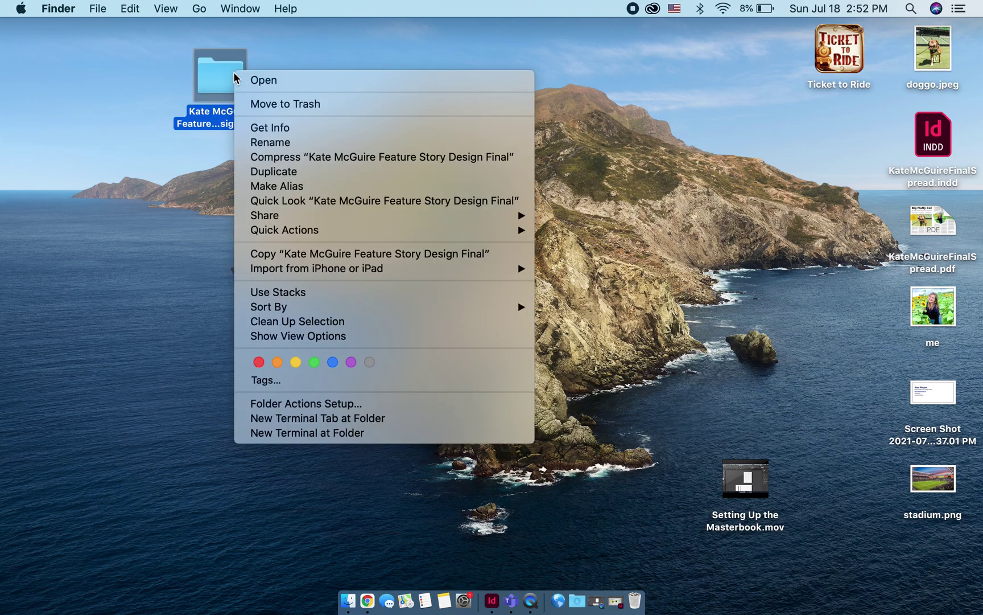
click(339, 158)
drag(253, 110, 316, 81)
click(377, 82)
click(293, 93)
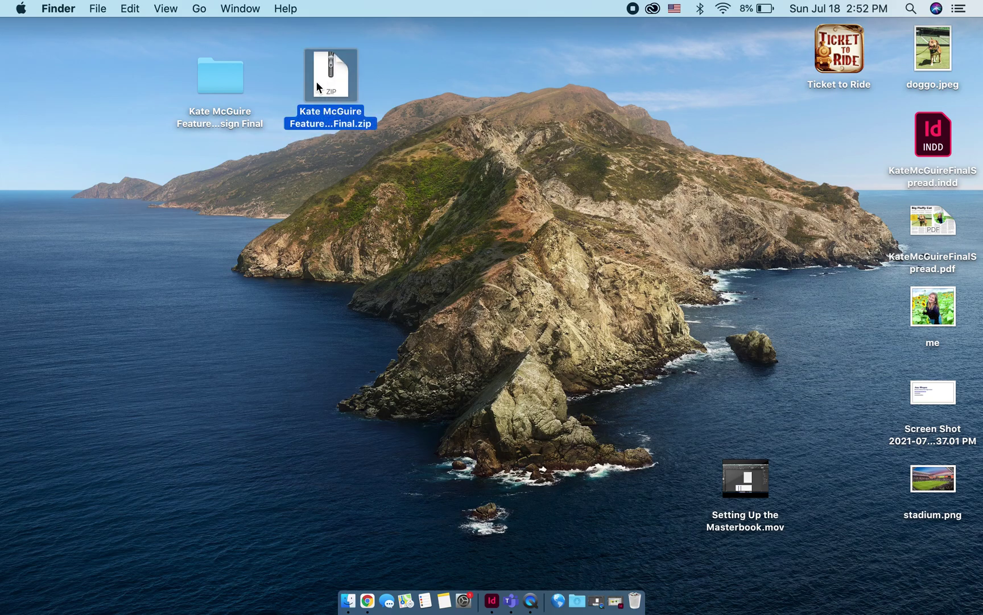
click(463, 251)
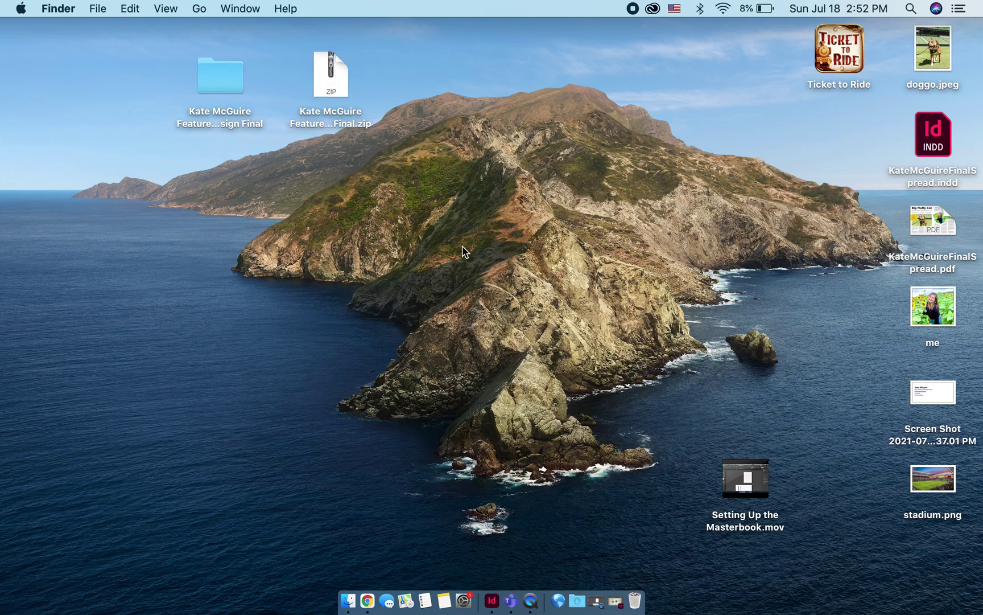
Switch to Chrome and show the list of Google apps on a new tab
click(368, 603)
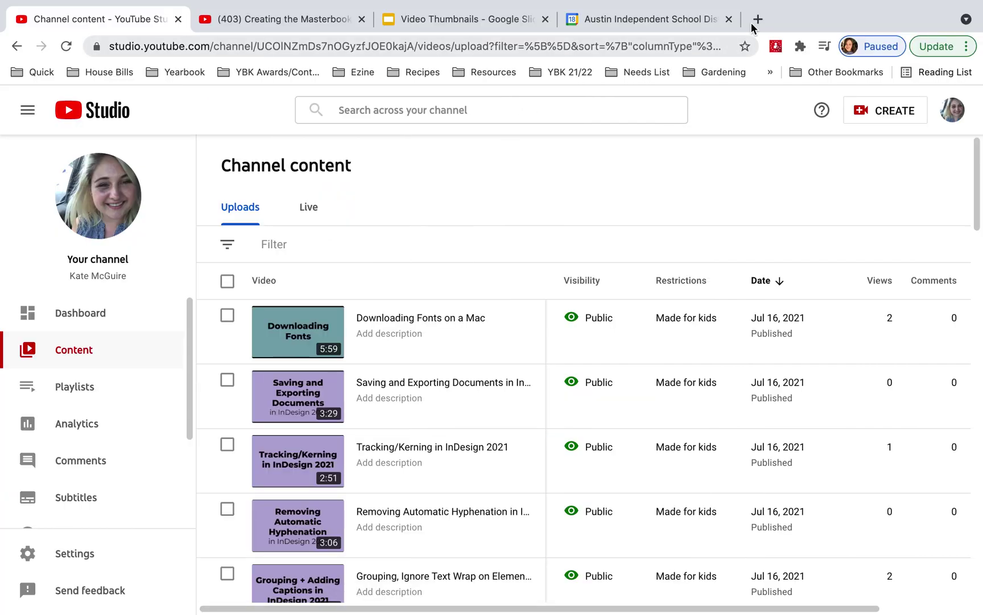
click(758, 20)
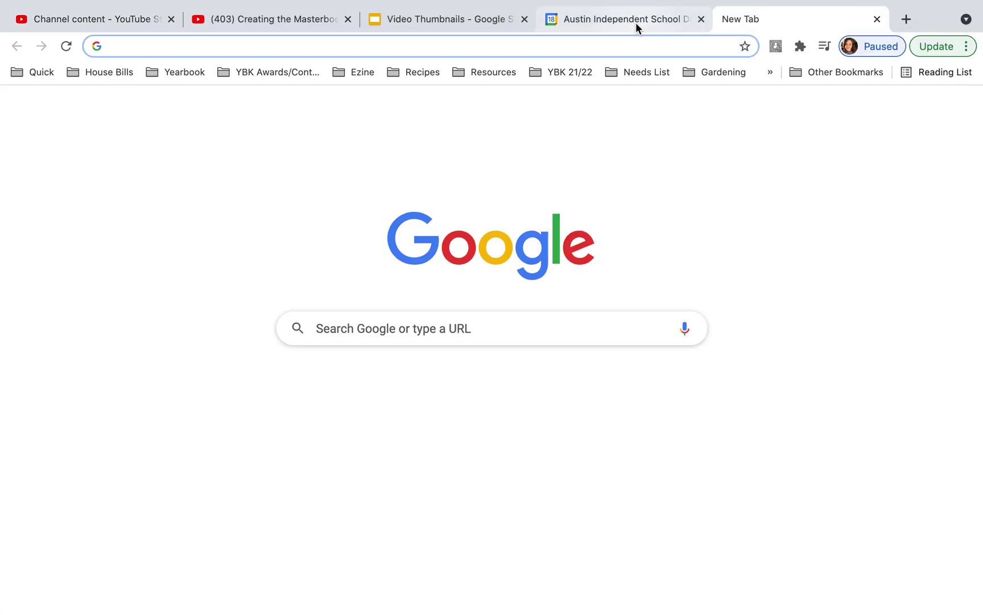
click(635, 23)
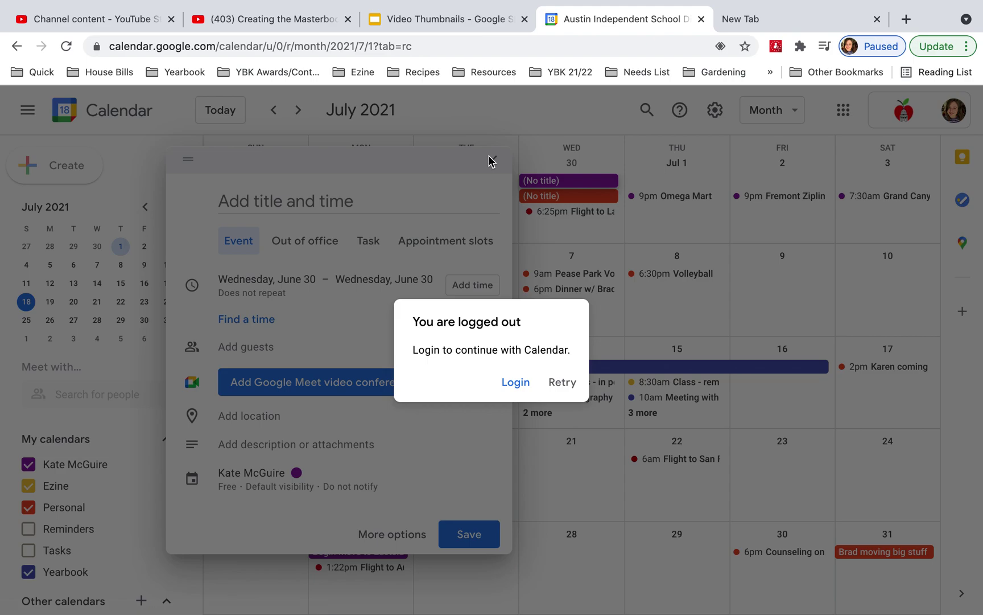
click(796, 26)
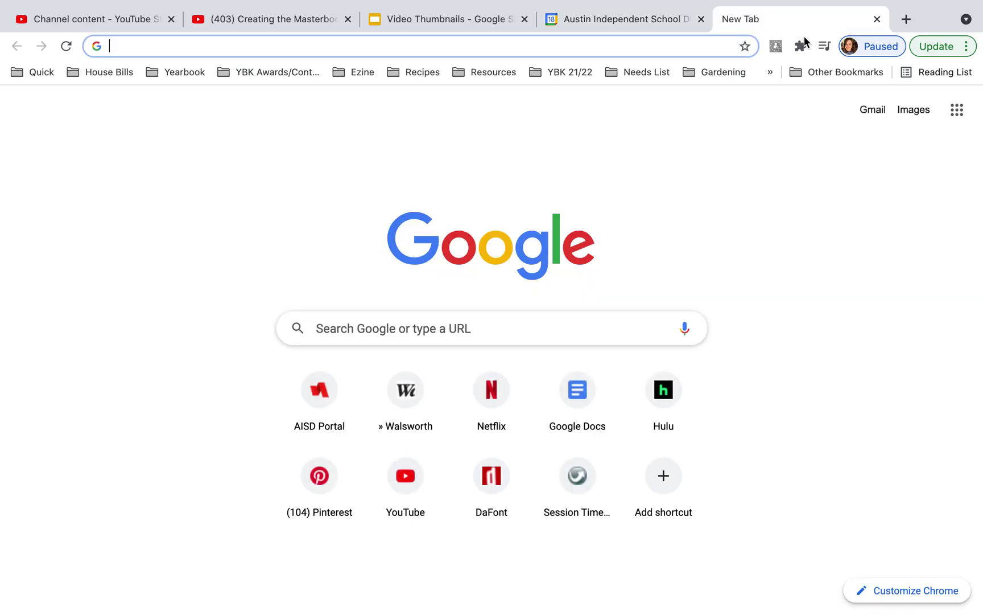
click(950, 112)
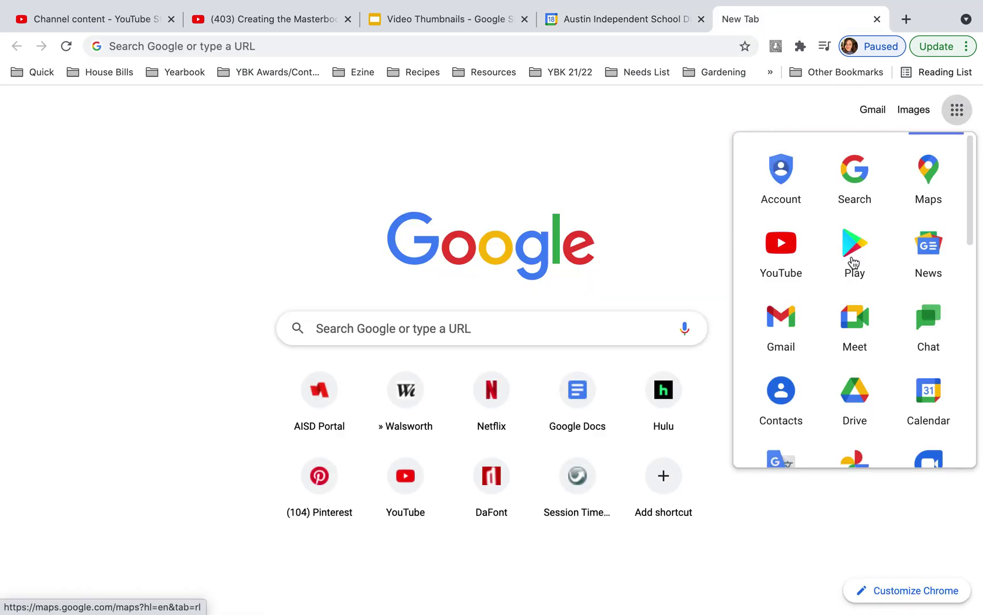